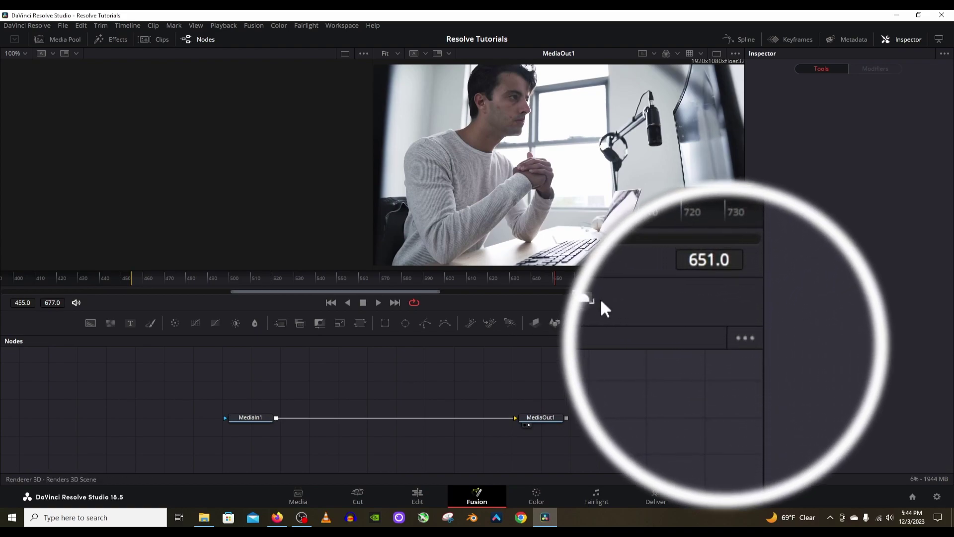
- Use Customize > Create Toolbar to add a Fusion toolbar named Blur and make it active
right_click(693, 321)
mouse_move(730, 328)
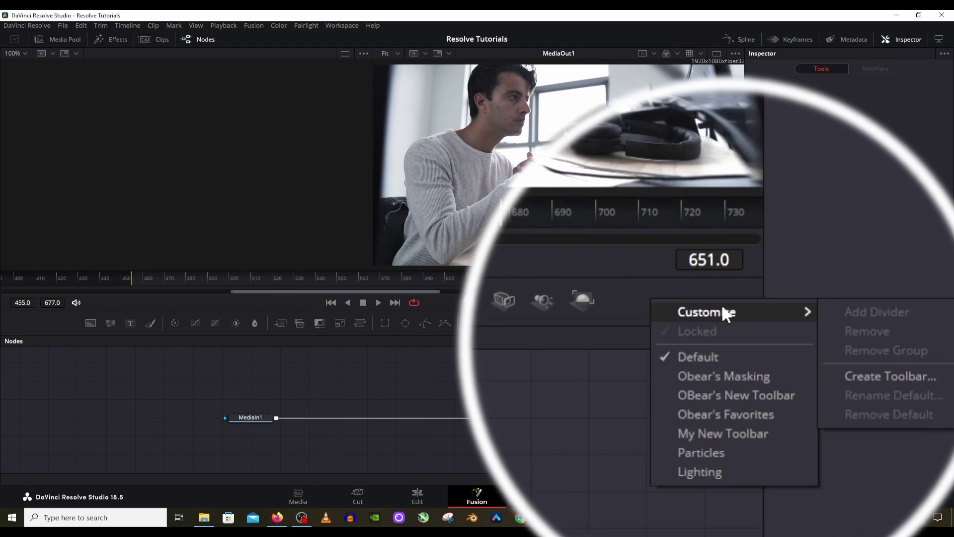
click(898, 377)
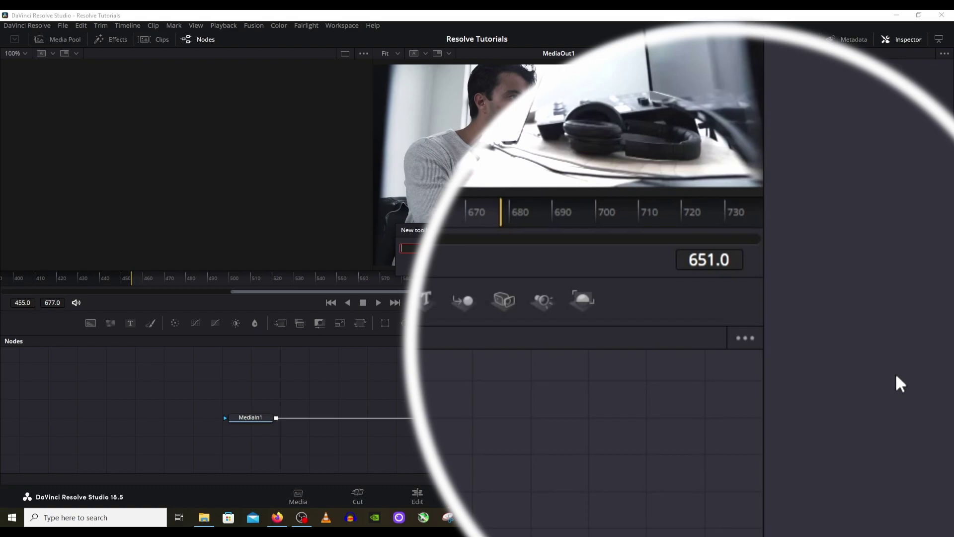
key(Escape)
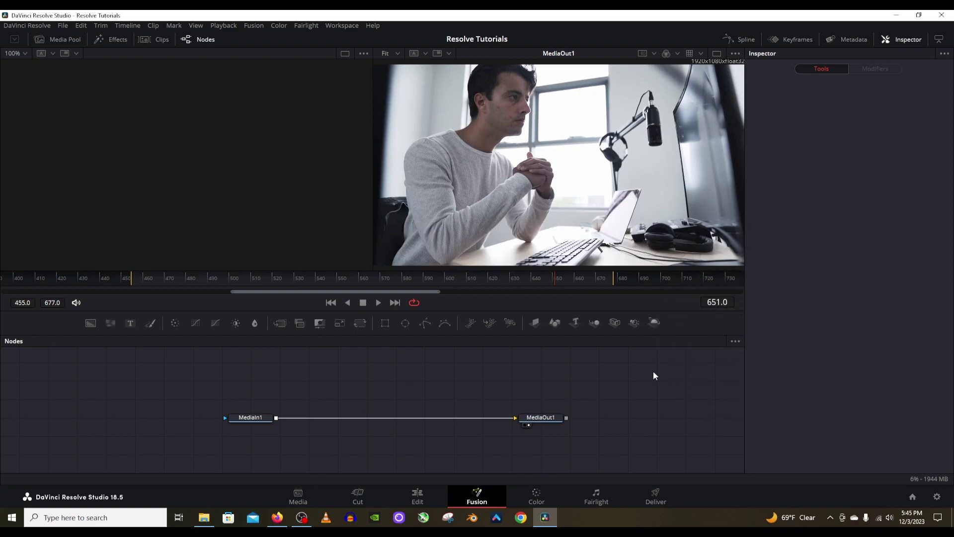
right_click(681, 326)
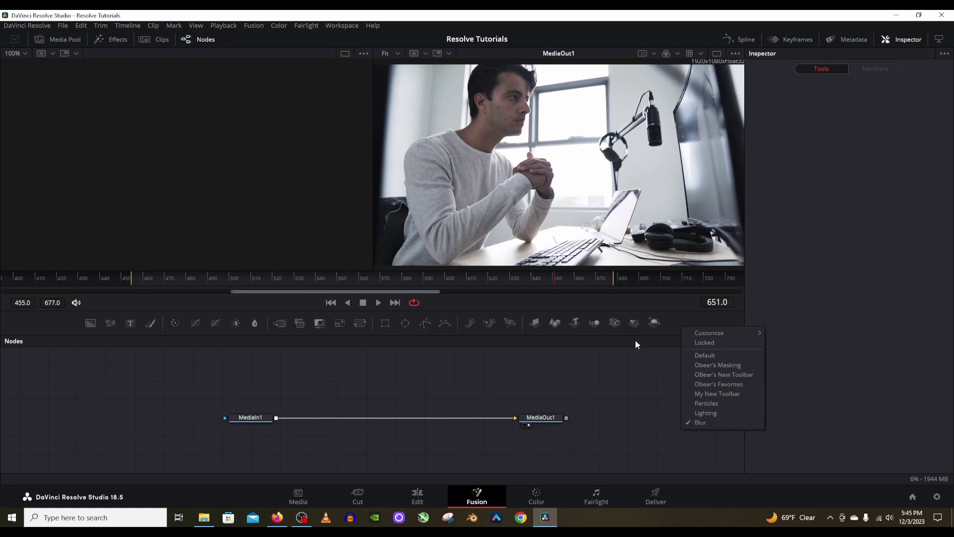
- Remove the Merge 3D tool group from the Blur toolbar with Customize > Remove Group
click(124, 330)
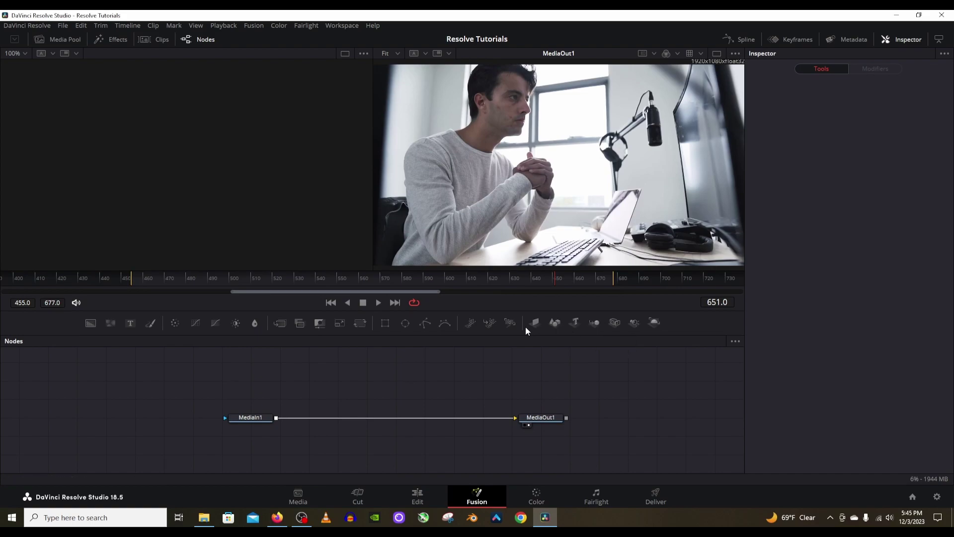
right_click(587, 326)
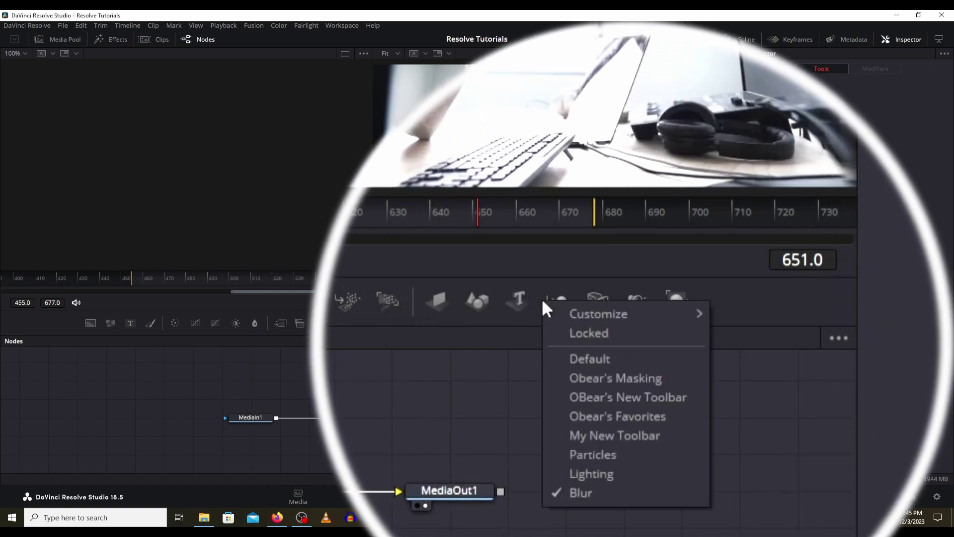
mouse_move(677, 315)
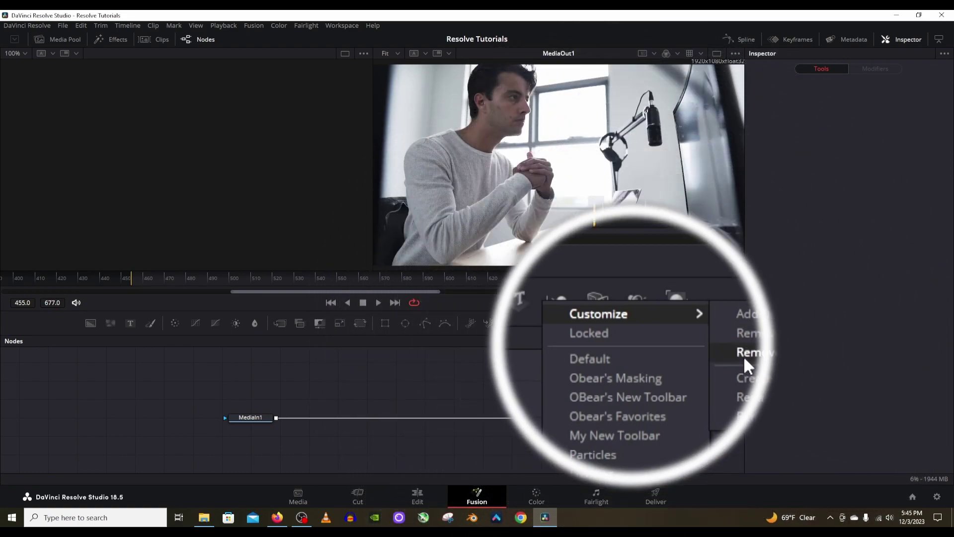
click(705, 349)
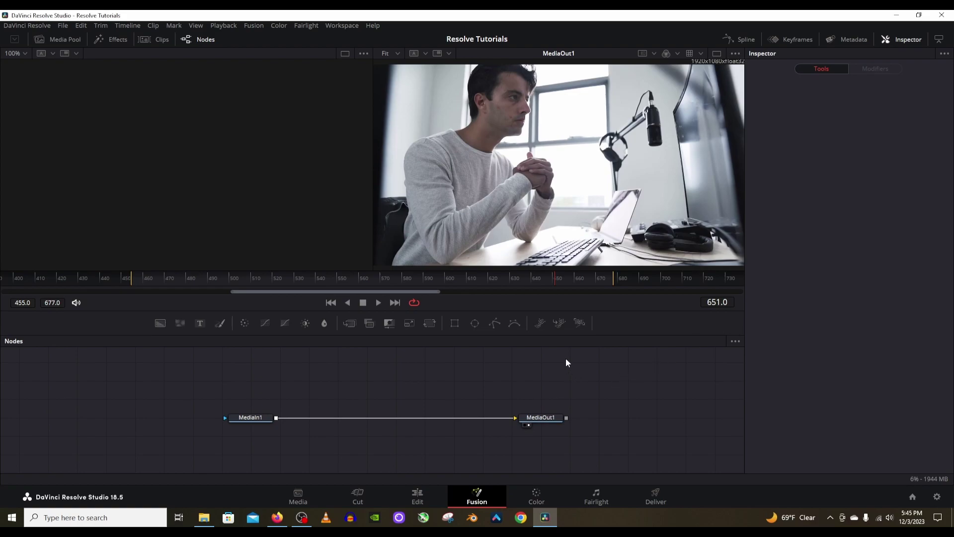
- Remove the particle tools group and Matte Control from the Blur toolbar
right_click(554, 322)
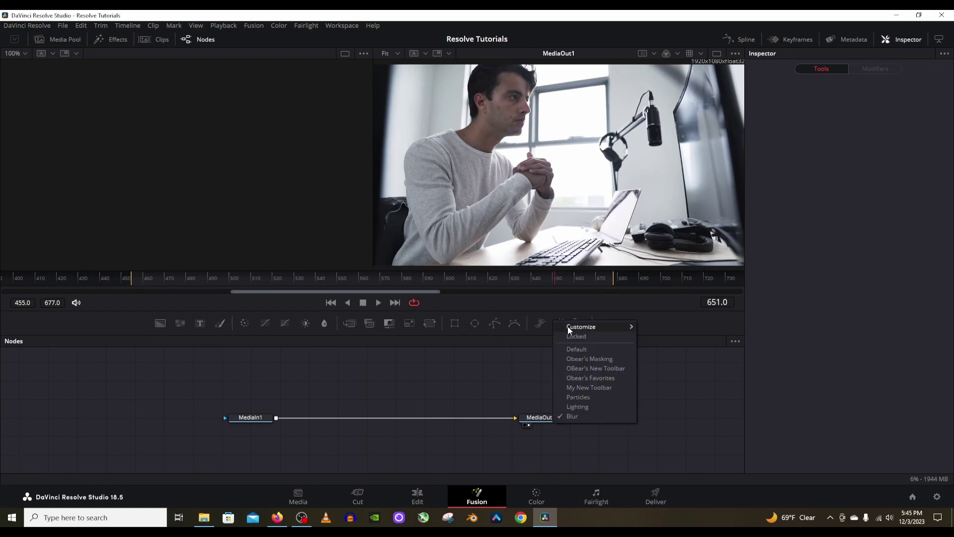
mouse_move(595, 327)
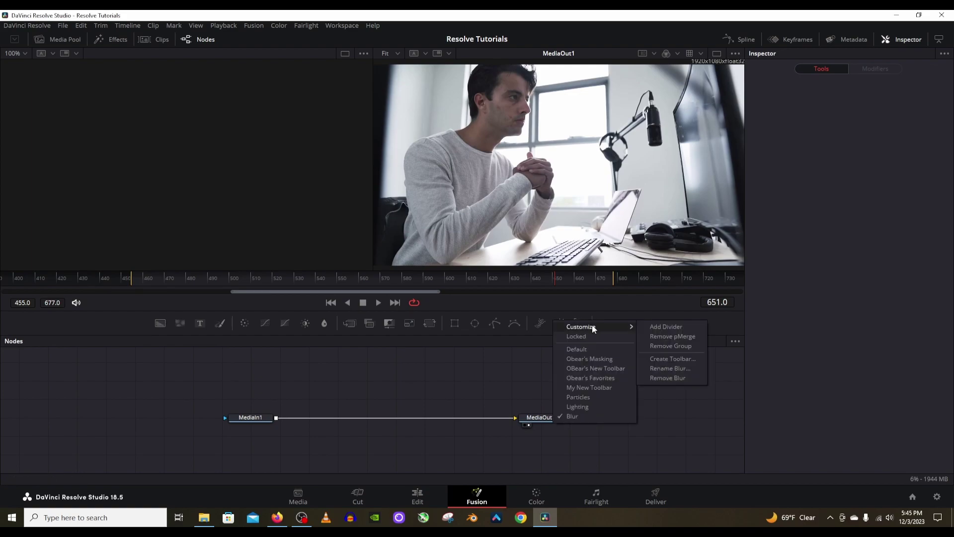
click(670, 346)
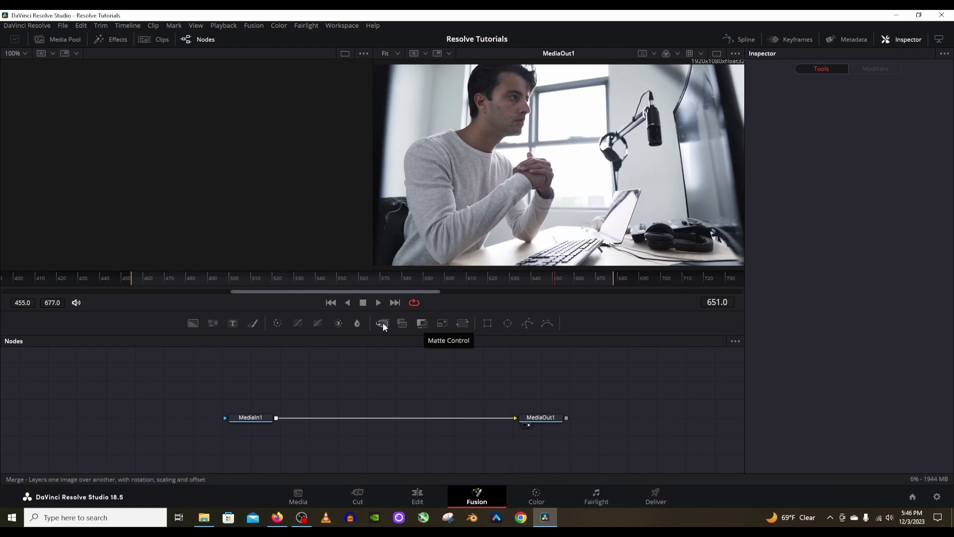
right_click(422, 324)
mouse_move(482, 331)
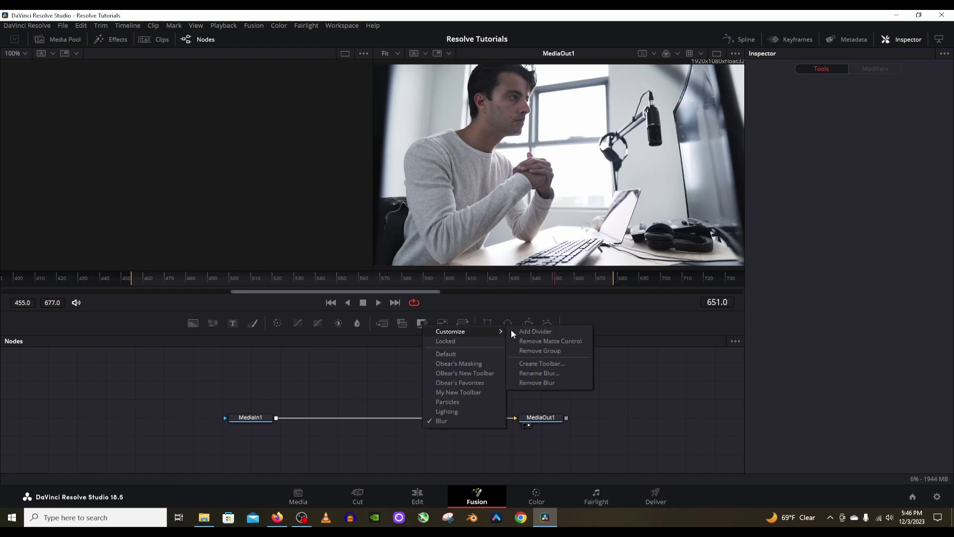
click(560, 342)
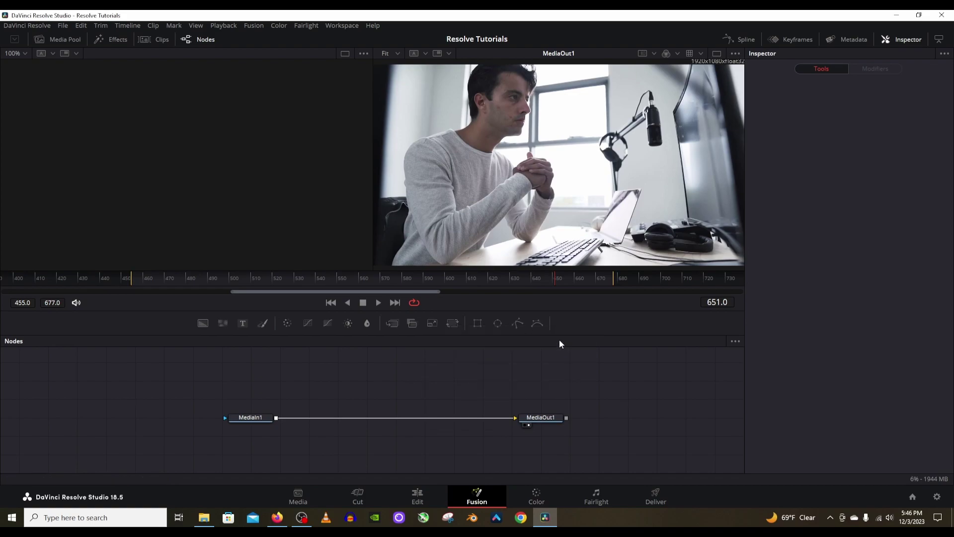
- Remove Resize from the toolbar and show the 'blur' search results in the Effects library
right_click(436, 321)
mouse_move(462, 329)
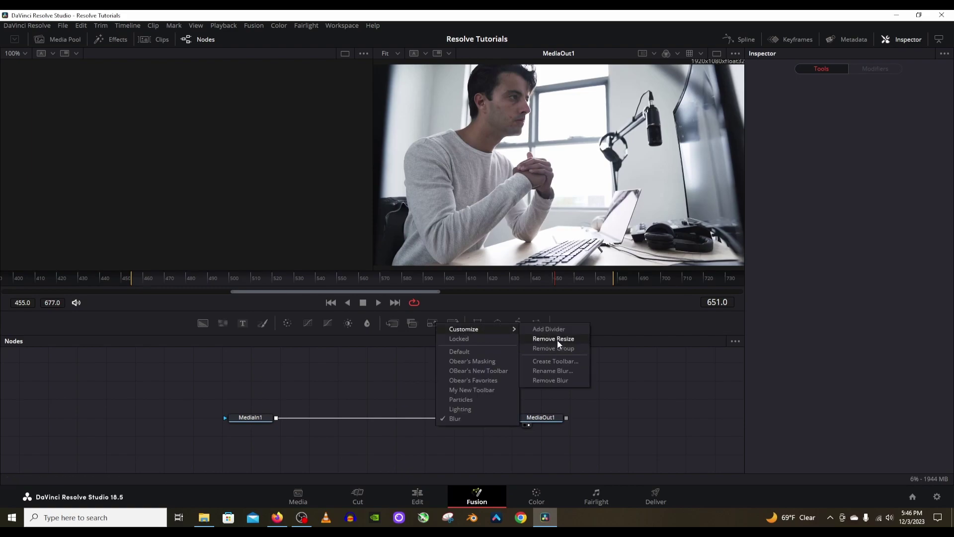
click(557, 341)
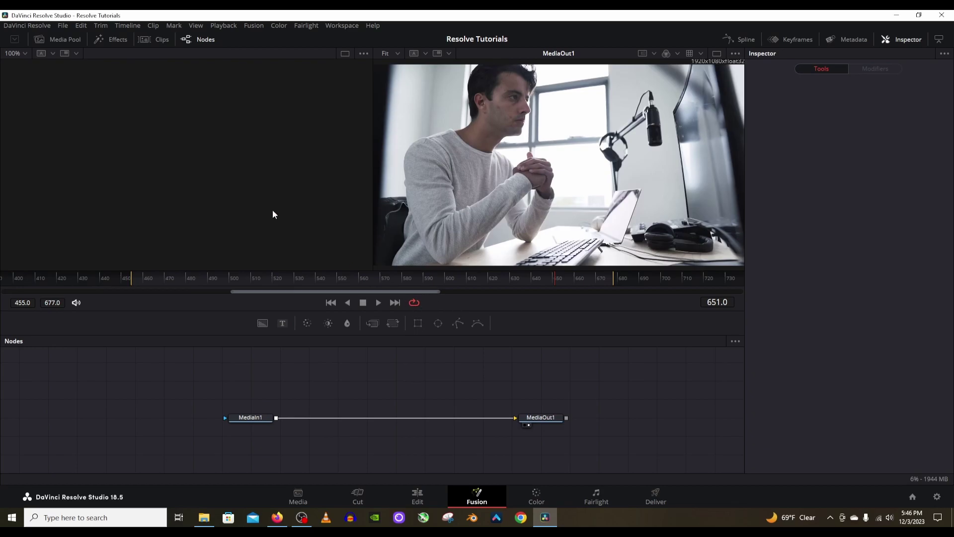
click(99, 43)
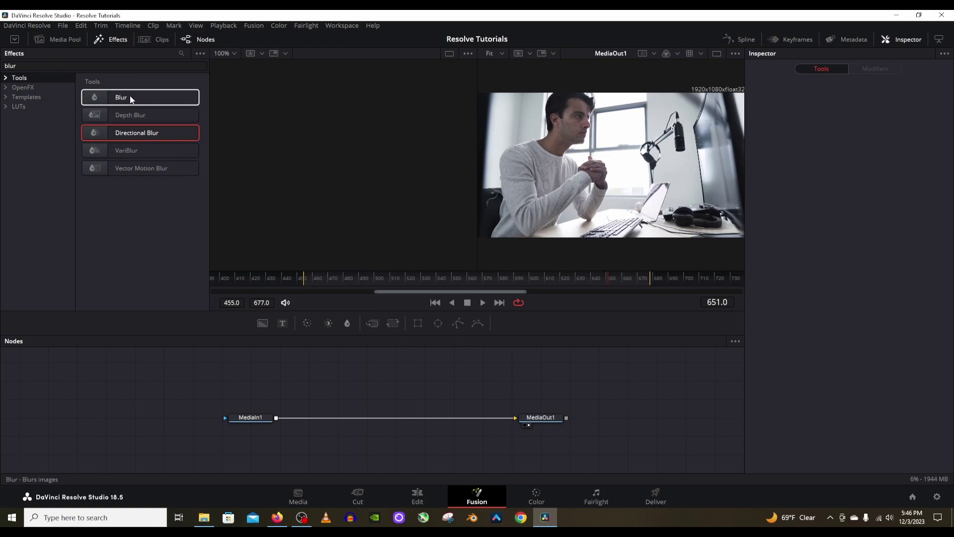
- Drag Blur, Depth Blur, Directional Blur, VariBlur and Vector Motion Blur onto the Blur toolbar
drag(132, 97, 444, 309)
drag(500, 327, 503, 326)
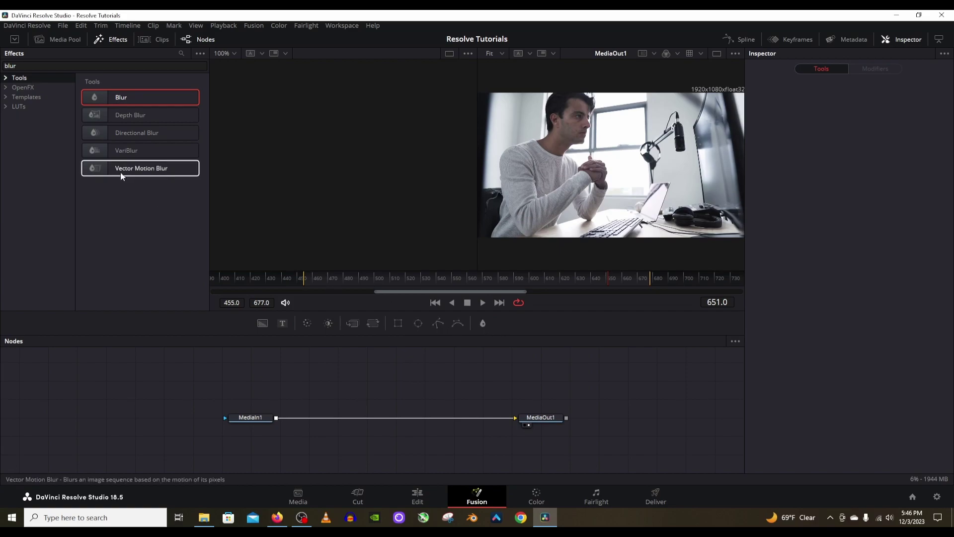
drag(130, 115, 491, 332)
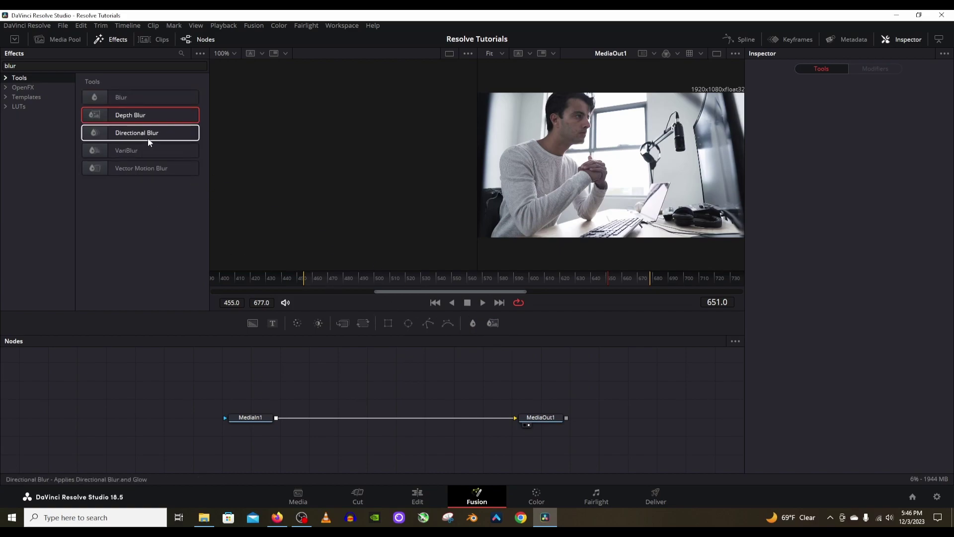
drag(148, 134, 504, 325)
drag(133, 152, 456, 348)
drag(524, 332, 524, 332)
drag(142, 168, 517, 319)
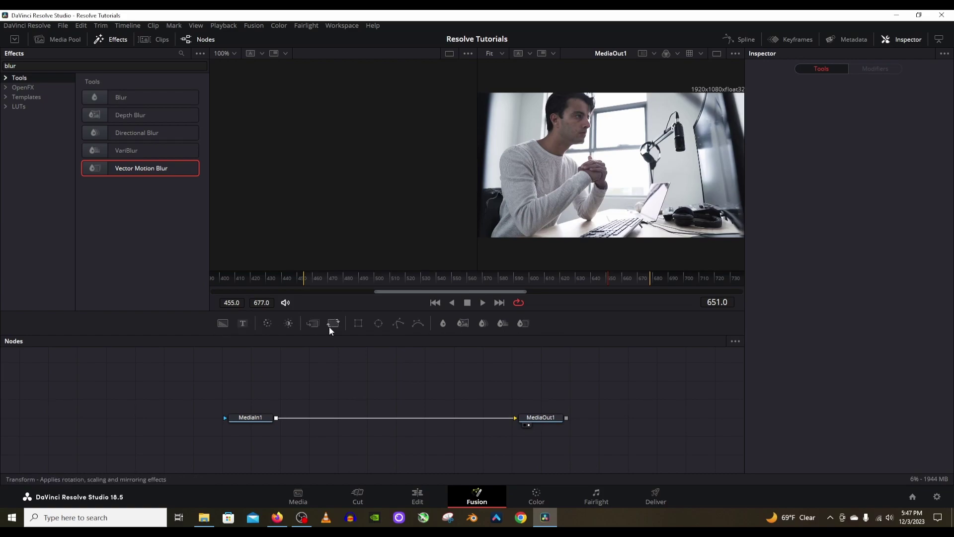
- Clear the 'blur' effects search and switch the Fusion toolbar to the Default set
right_click(567, 324)
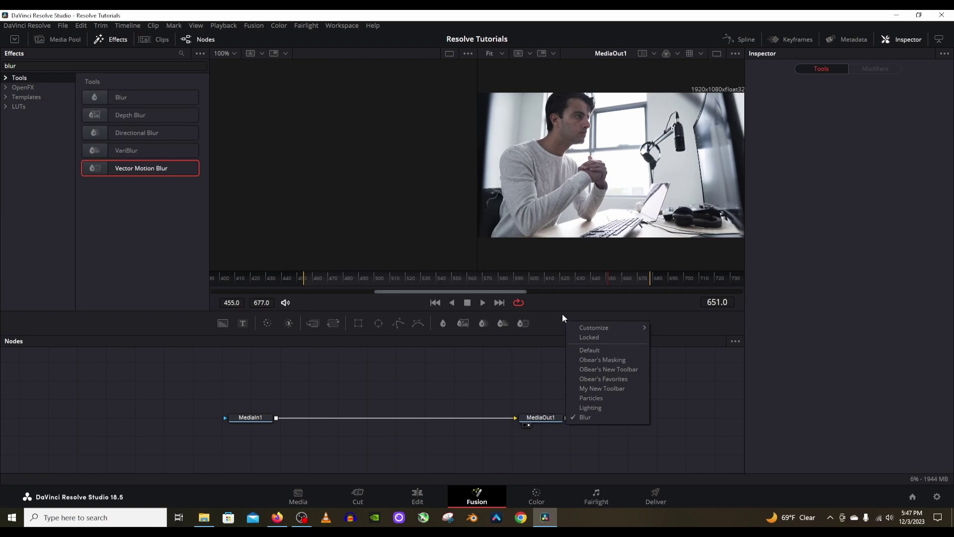
click(613, 420)
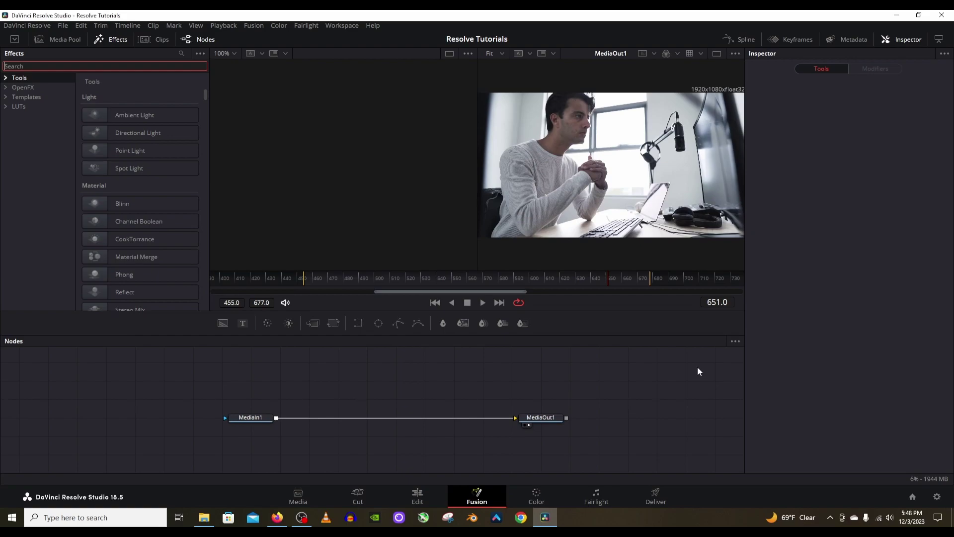
right_click(580, 323)
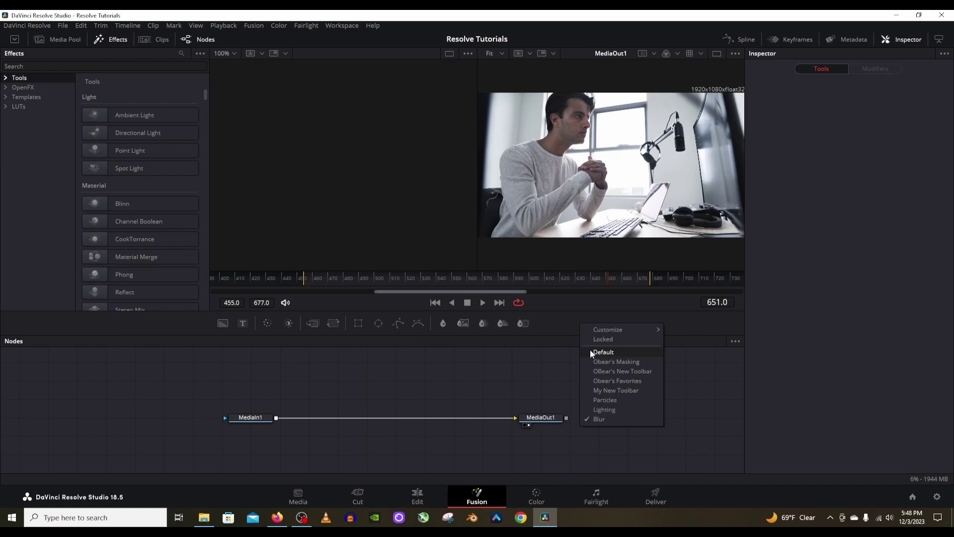
click(603, 352)
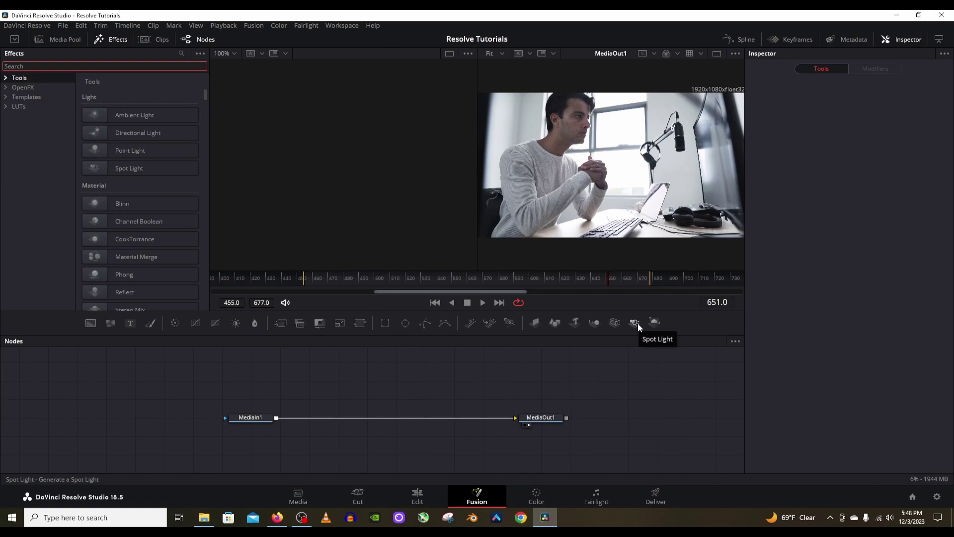
scroll(139, 151, down, 10)
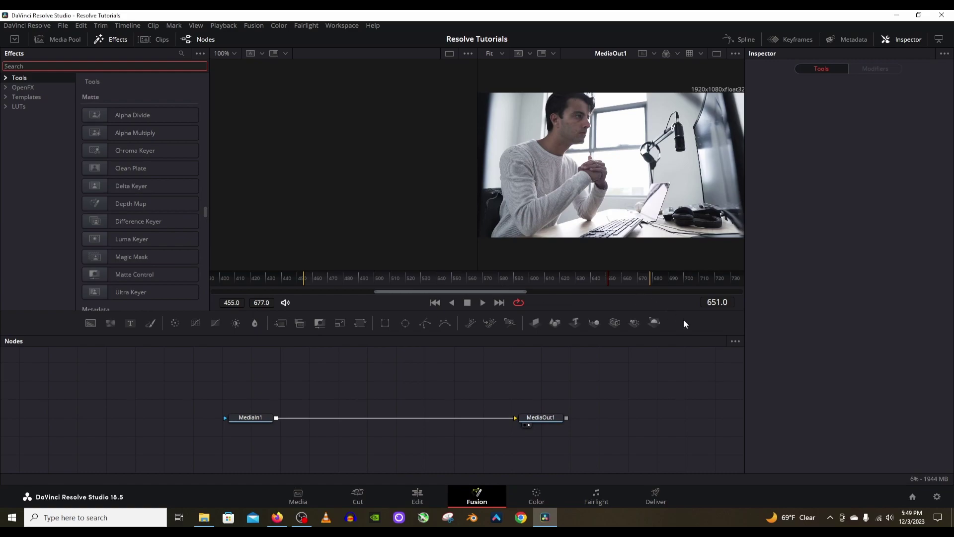
- Add Luma Keyer, Magic Mask and Ultra Keyer from the matte tools to the Matte toolbar
click(131, 186)
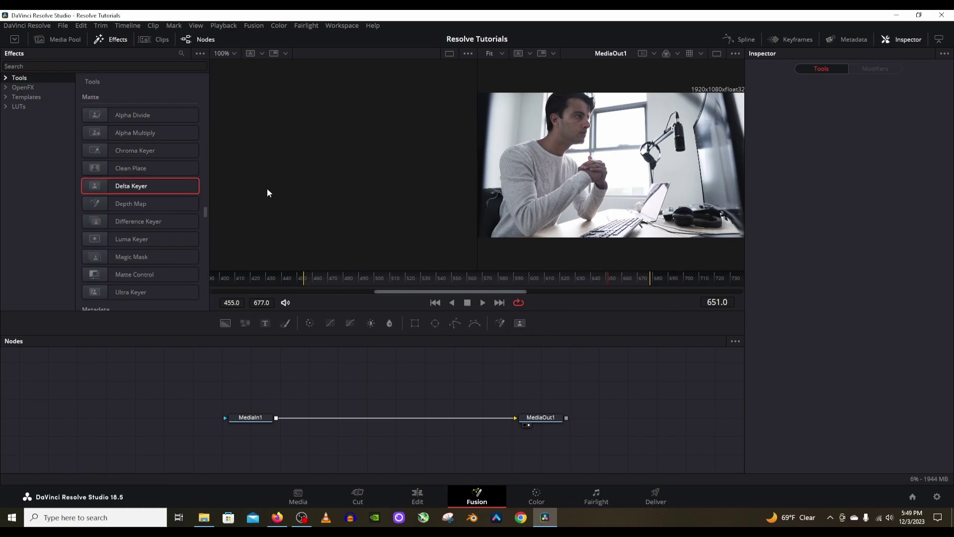
drag(185, 240, 538, 325)
drag(144, 258, 544, 328)
drag(144, 293, 446, 342)
drag(562, 336, 564, 333)
- Swap the toolbar to the Blur set and back to Matte to test switching
right_click(603, 329)
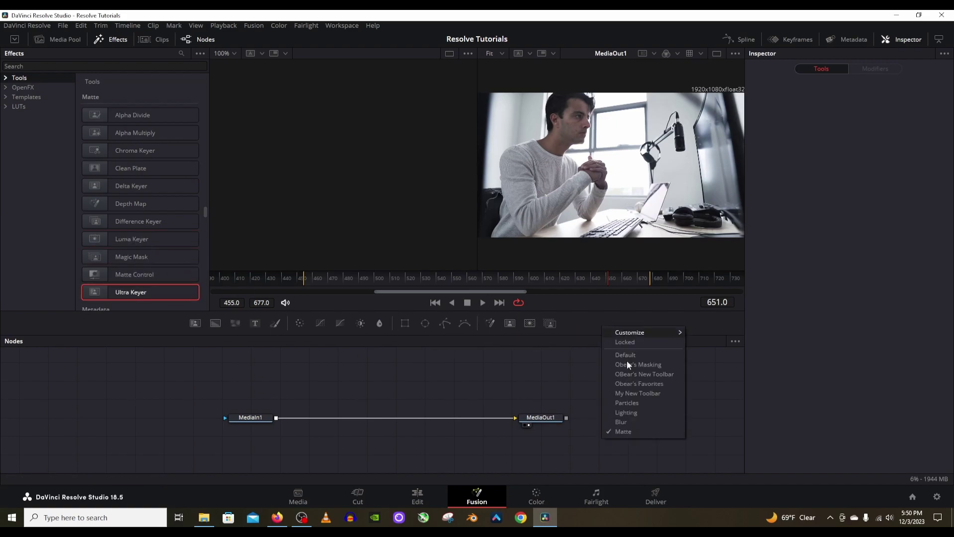
click(624, 431)
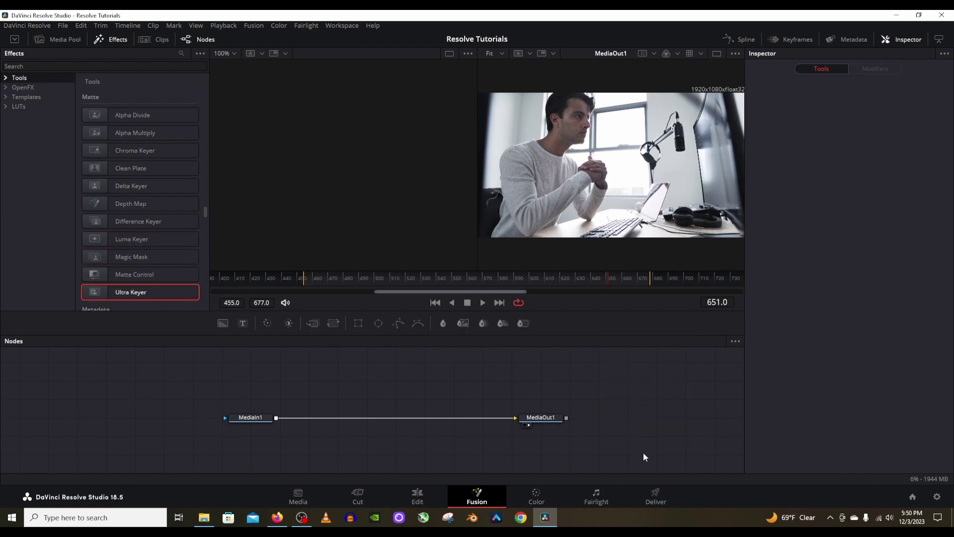
right_click(569, 324)
click(601, 417)
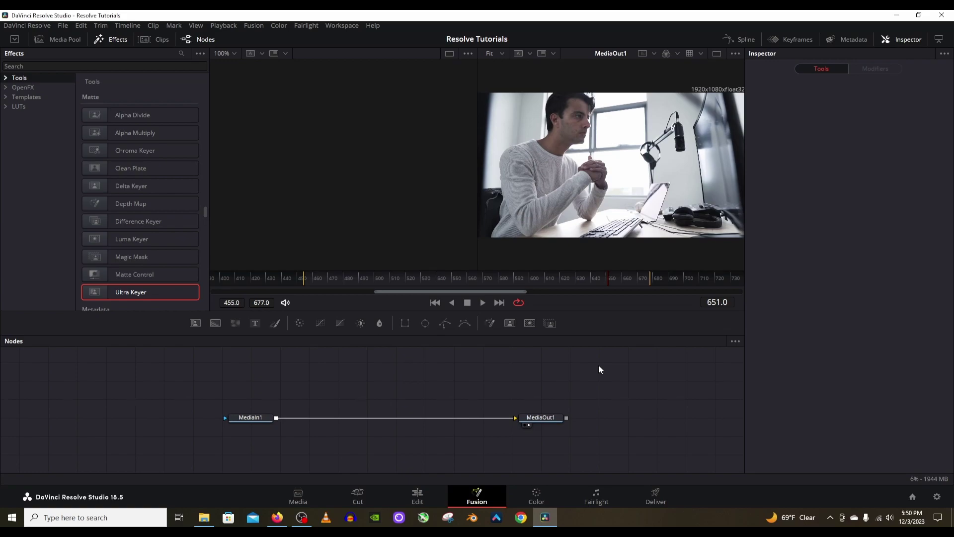
right_click(585, 318)
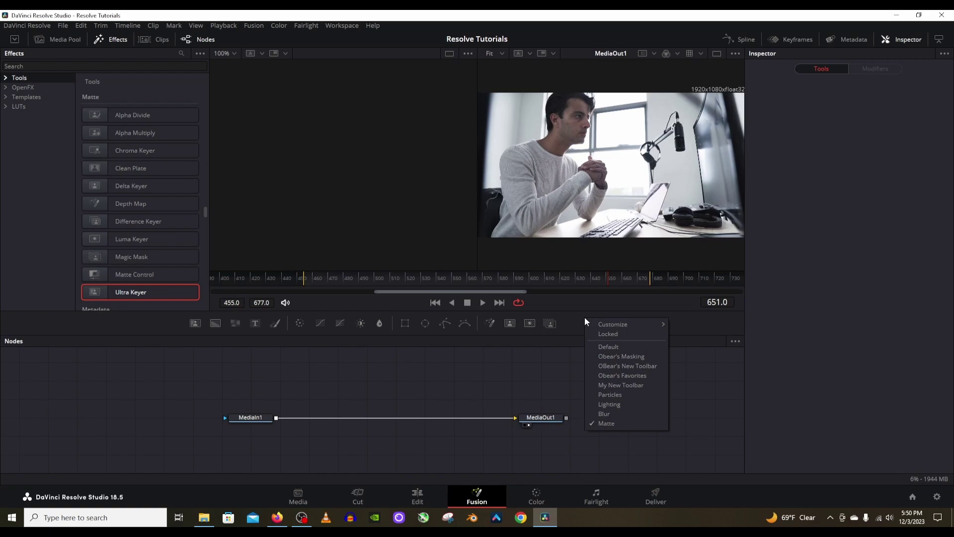
- Choose Blur from the right-click toolbar list, replacing the Matte keyer set
click(718, 318)
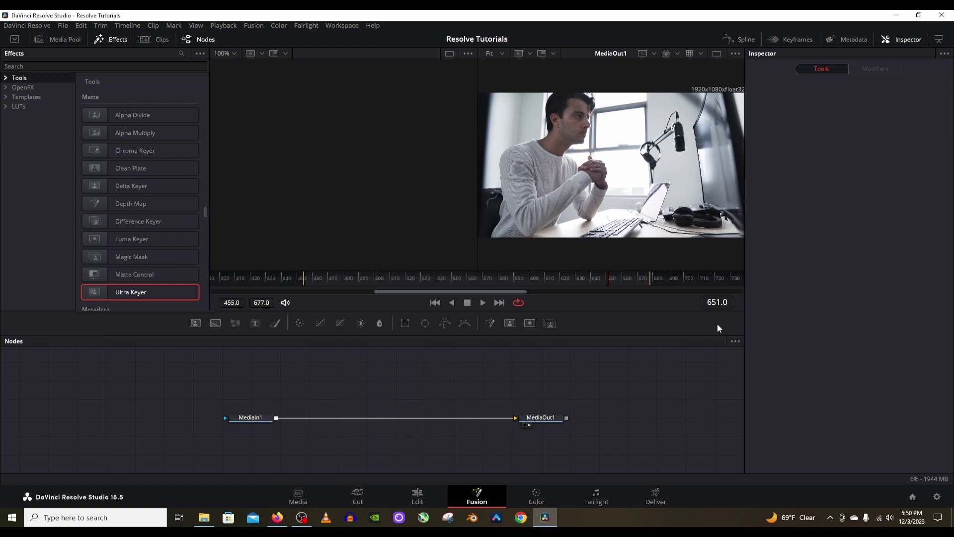
right_click(606, 324)
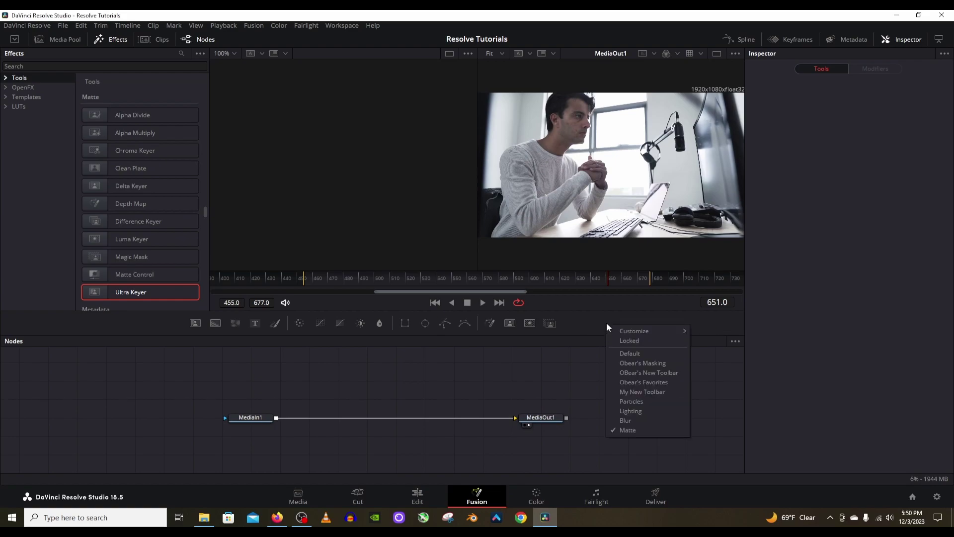
click(624, 430)
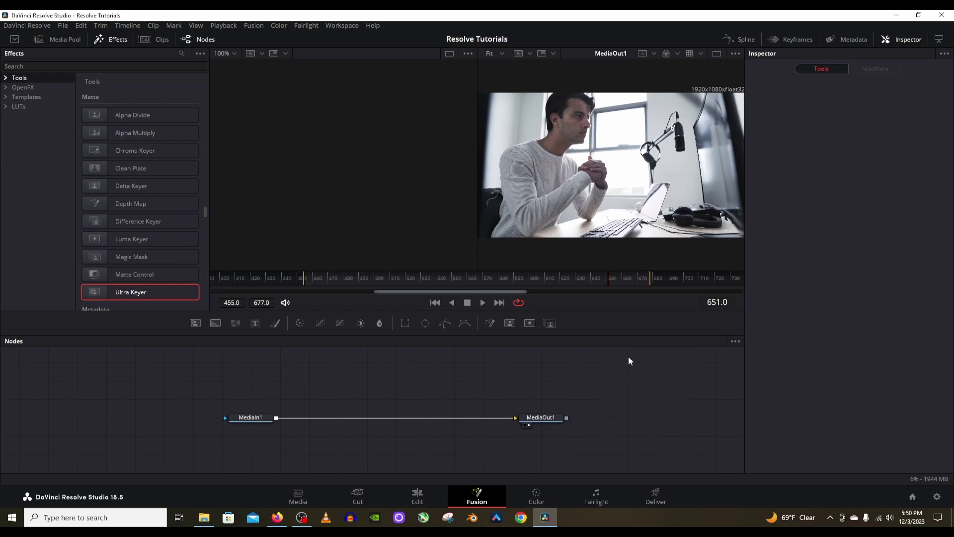
right_click(617, 326)
click(636, 425)
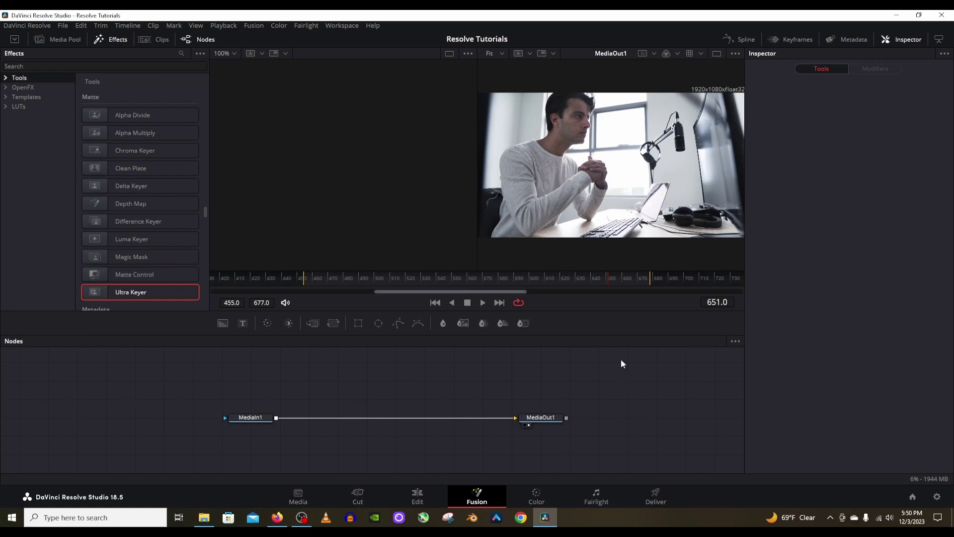